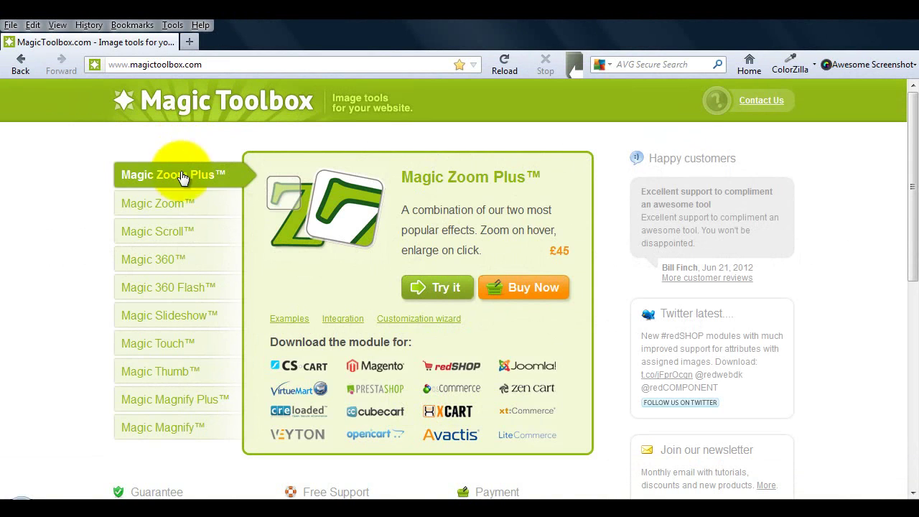
- Open the Magic Magnify product page from the homepage product list
mouse_move(179, 257)
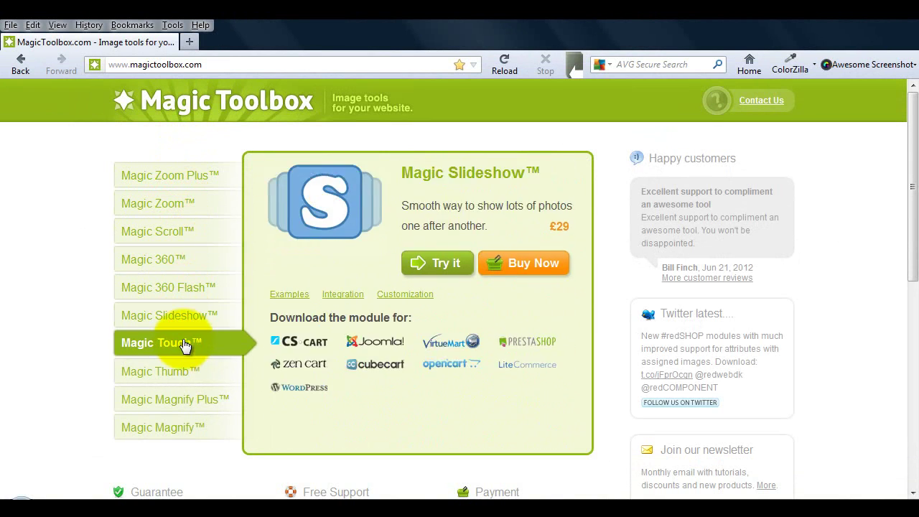
left_click(184, 429)
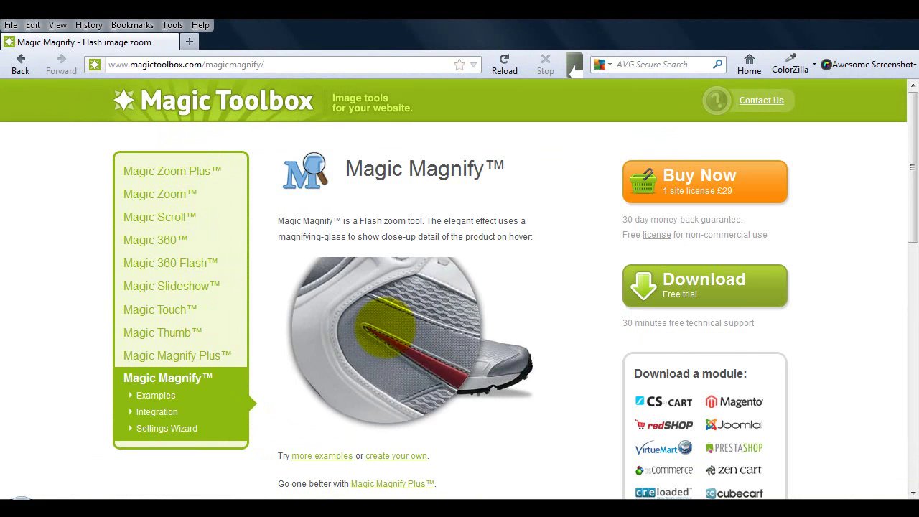
- Open the Magic Magnify Plus page, then enlarge and close the shoe demo image
left_click(173, 363)
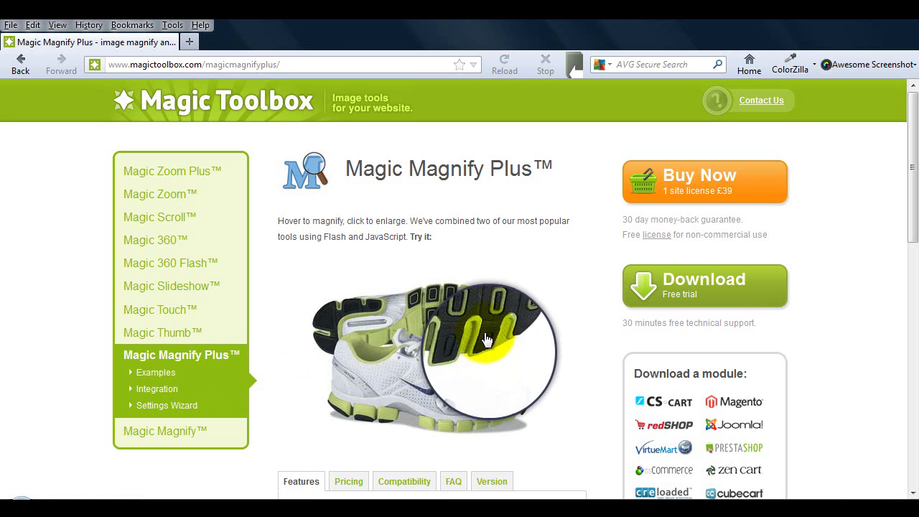
scroll(420, 345, "up", 3)
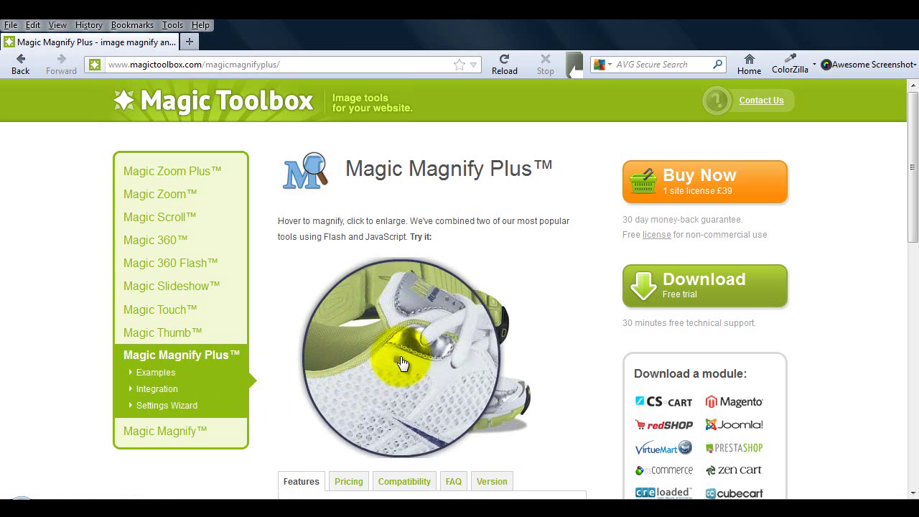
left_click(420, 351)
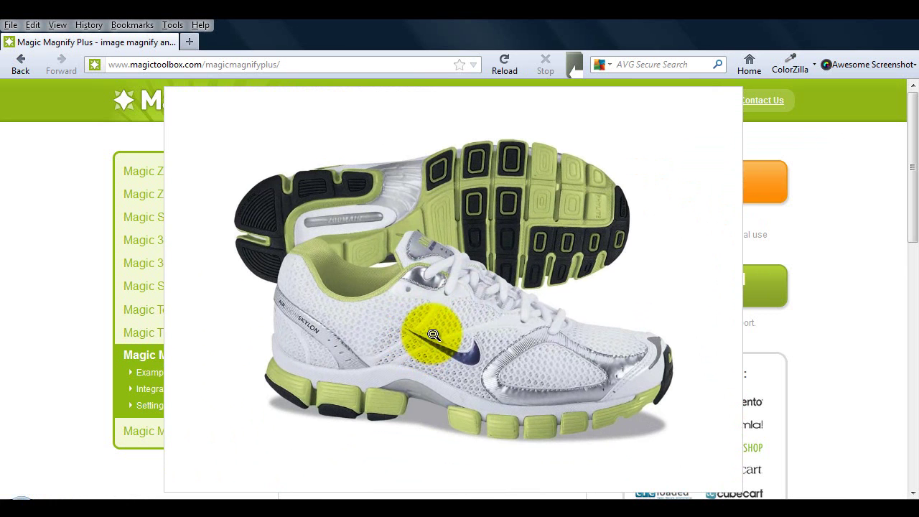
left_click(433, 334)
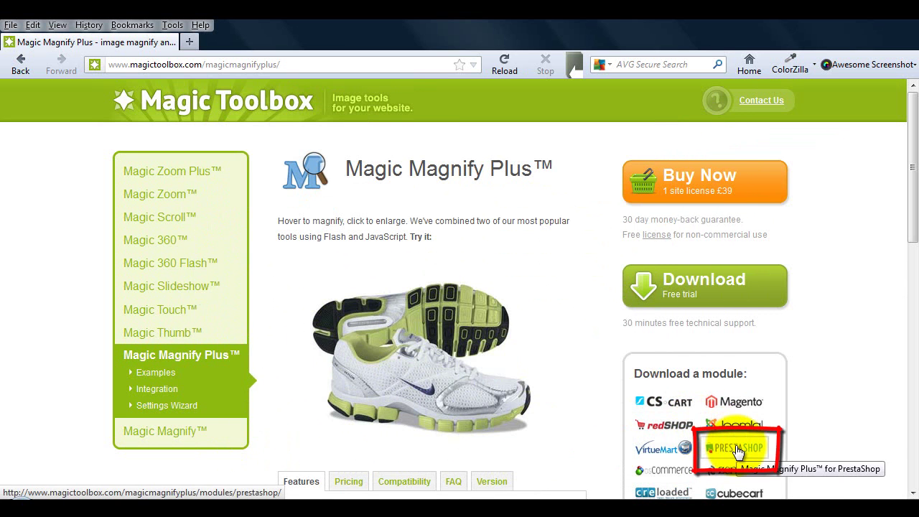
- Download the PrestaShop module as mod_prestashop_magicmagnifyplus.zip and save the file
left_click(738, 450)
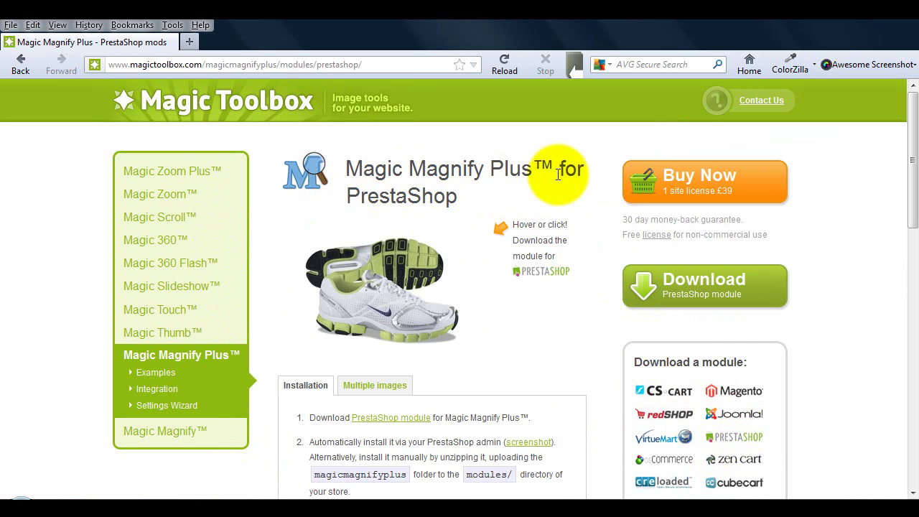
left_click(678, 282)
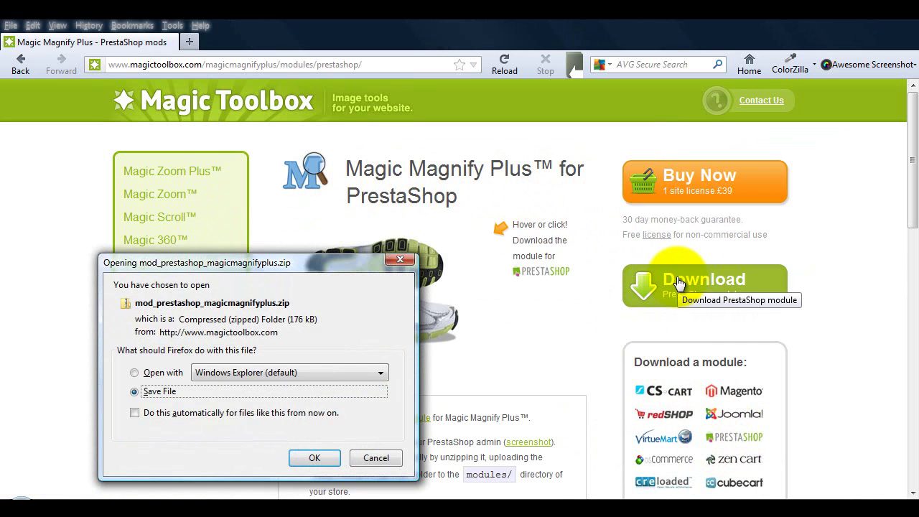
left_click(314, 457)
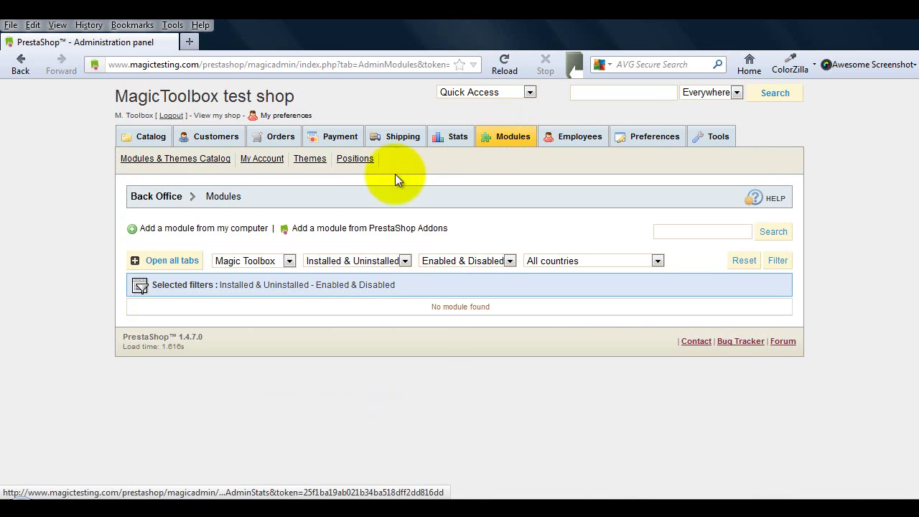
- Upload mod_prestashop_magicmagnifyplus.zip as a new module from the computer
left_click(221, 228)
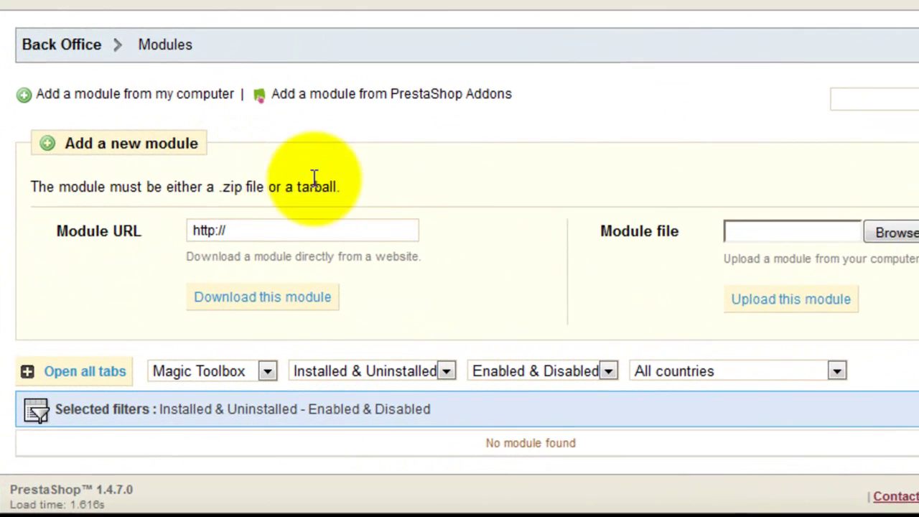
left_click(724, 300)
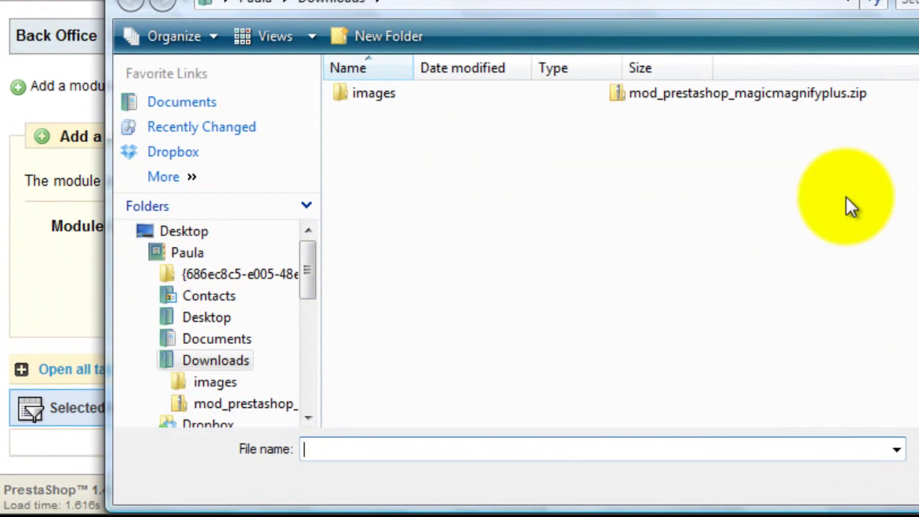
left_click(748, 92)
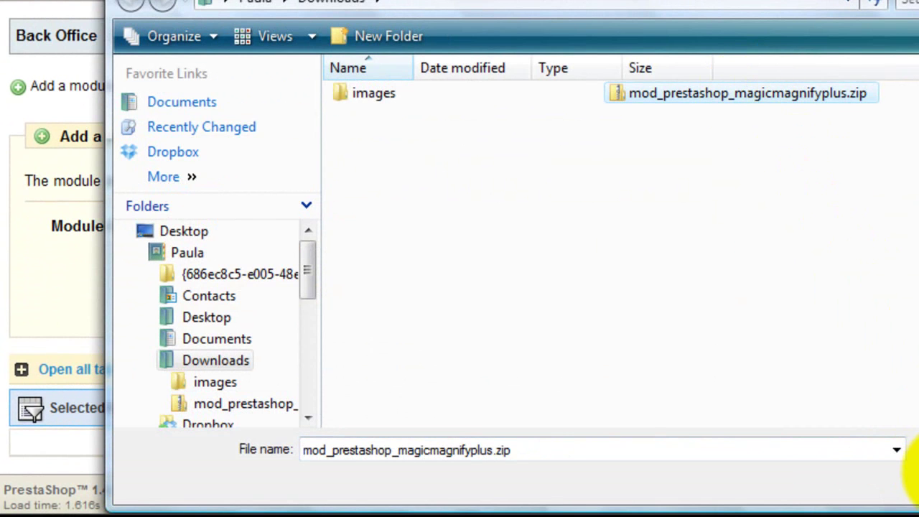
left_click(906, 494)
left_click(802, 297)
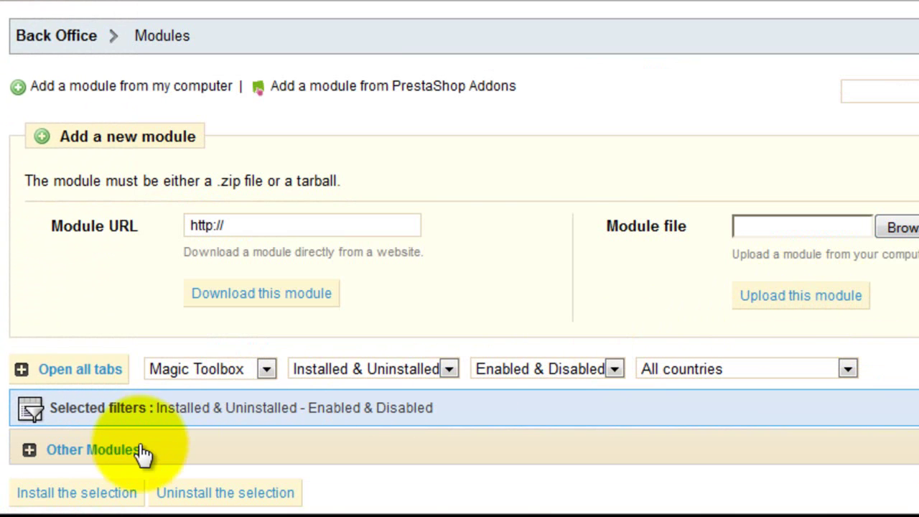
- Install Magic Magnify Plus from the Other Modules group
left_click(104, 461)
scroll(114, 452, "down", 3)
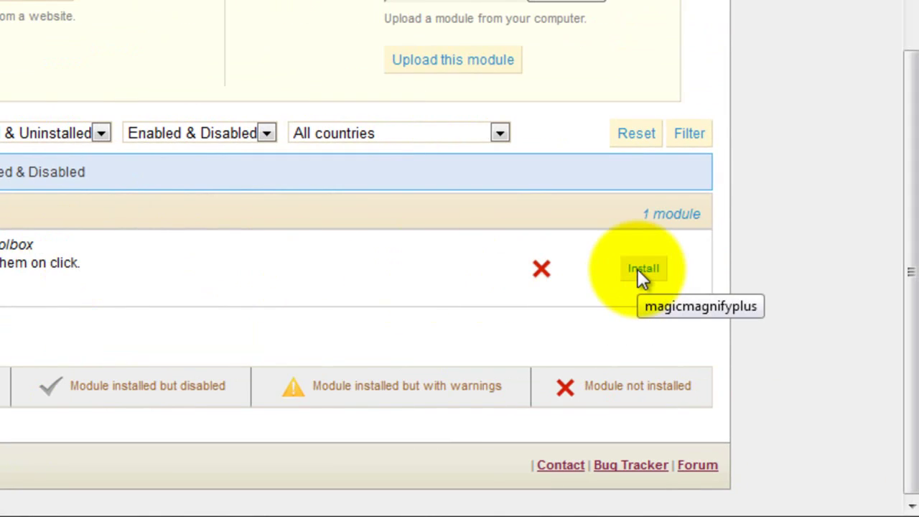
left_click(641, 270)
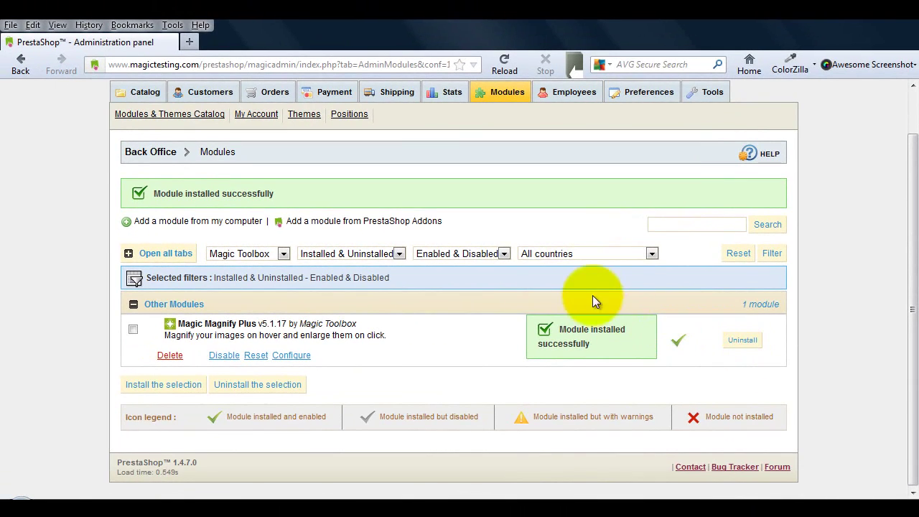
scroll(592, 295, "up", 1)
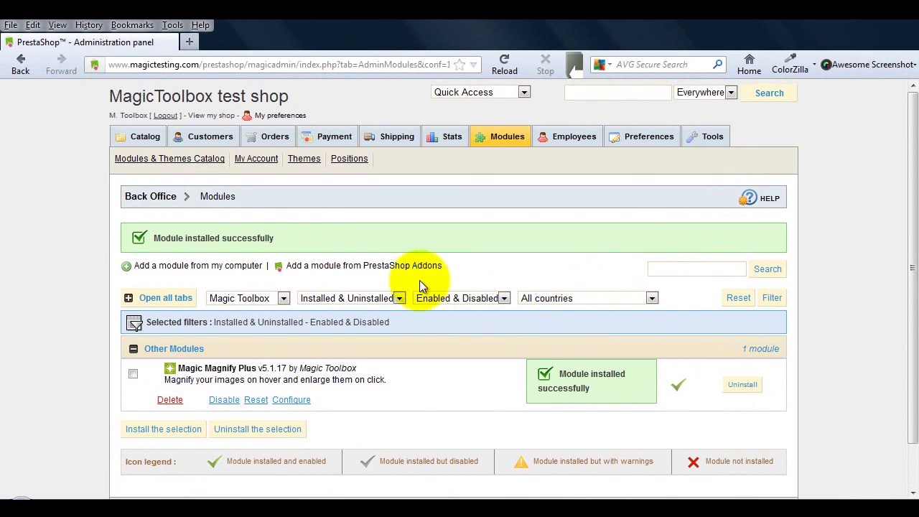
- Open the Magic Magnify Plus example category in the catalog
left_click(137, 138)
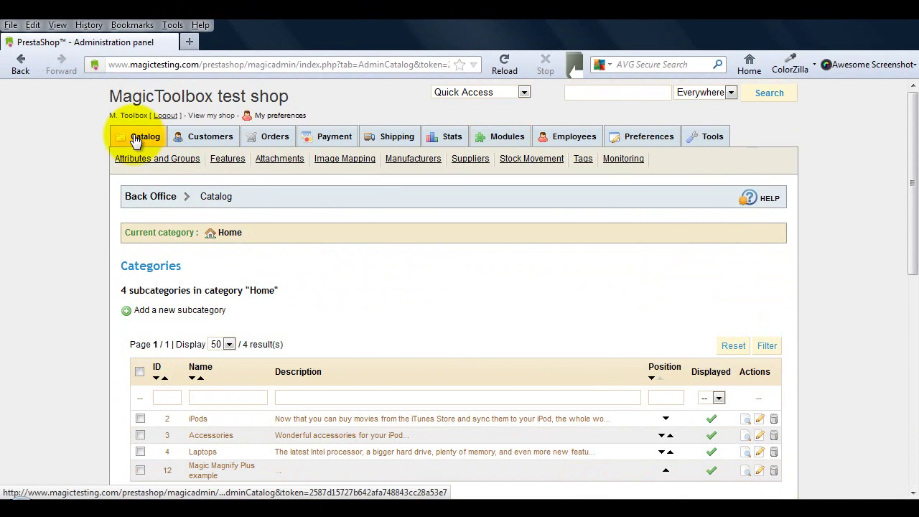
scroll(138, 147, "down", 6)
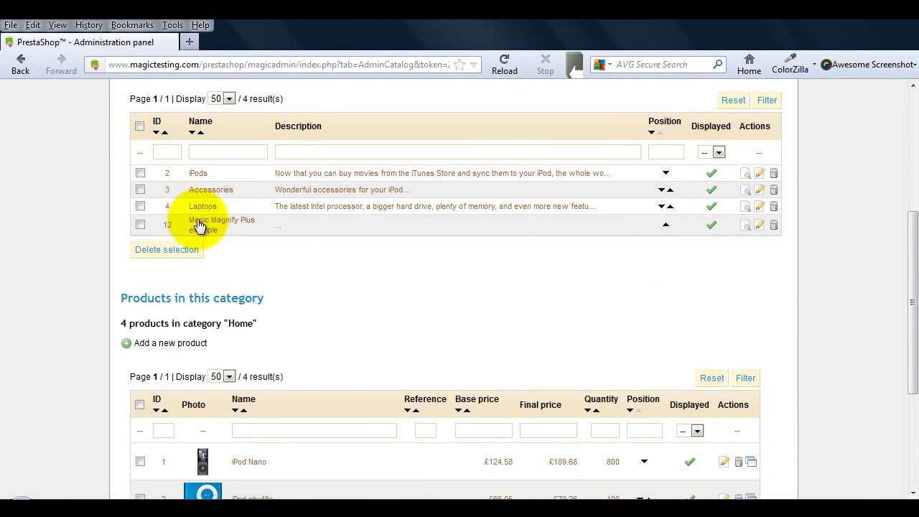
left_click(200, 224)
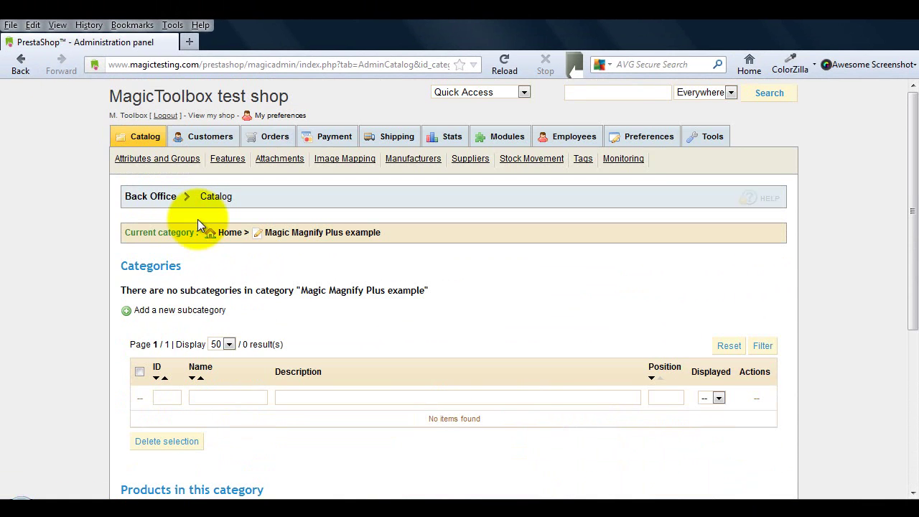
scroll(197, 218, "down", 5)
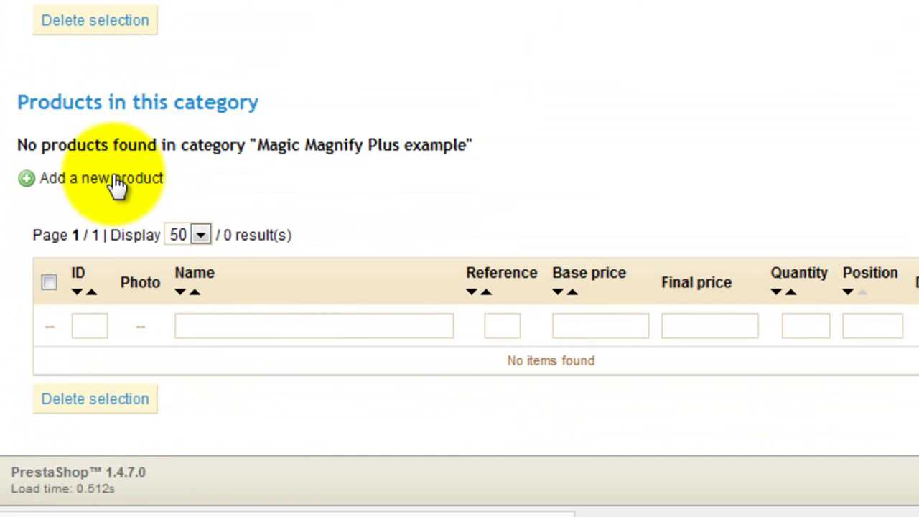
- Add a new product named Trainer and save it, staying on its page
left_click(117, 183)
left_click(252, 249)
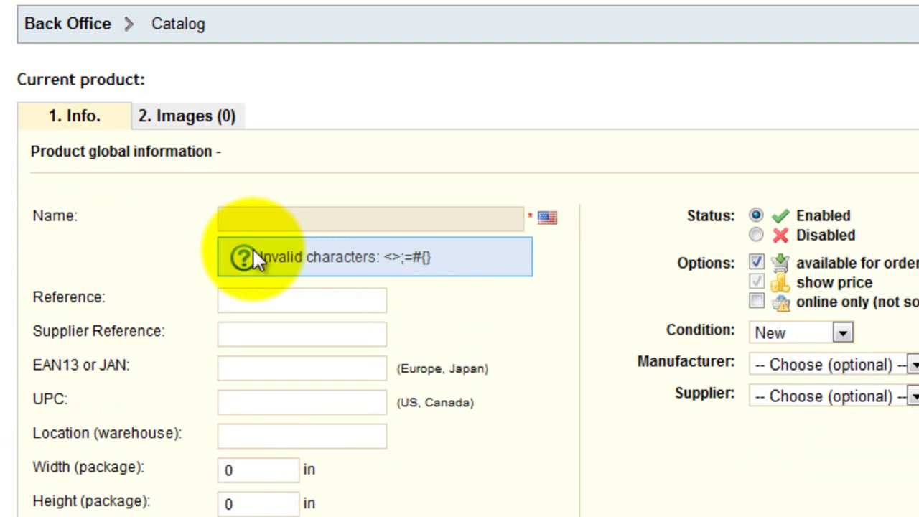
type("Trainer")
scroll(257, 248, "down", 15)
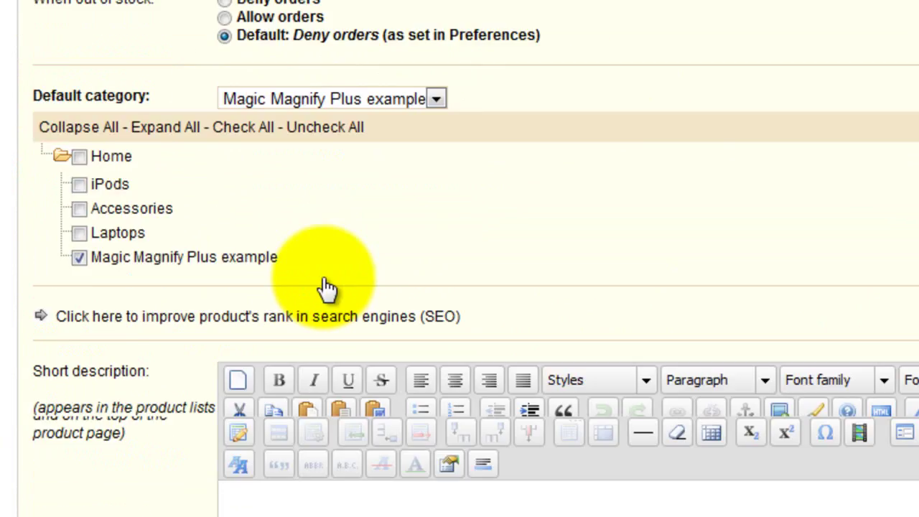
scroll(327, 288, "down", 10)
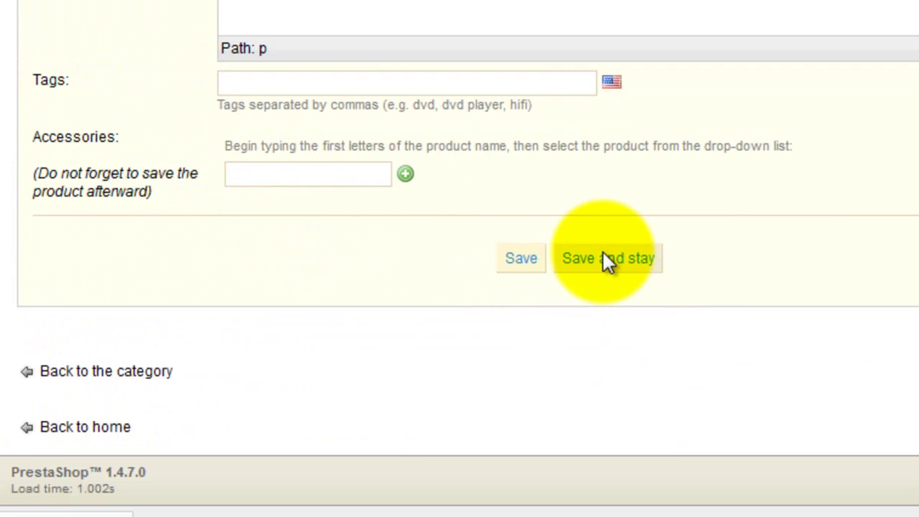
left_click(604, 254)
- Upload air2.jpg from Downloads/images as the Trainer image and save the product
left_click(172, 185)
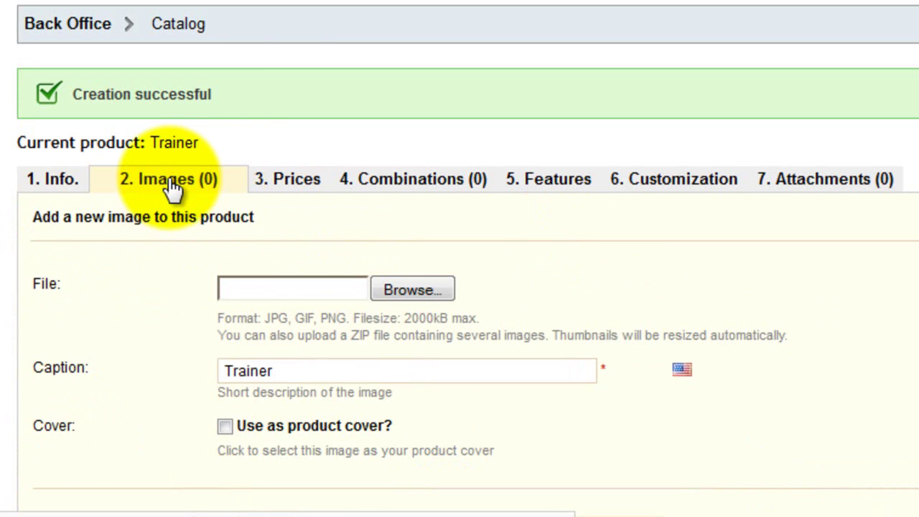
left_click(432, 288)
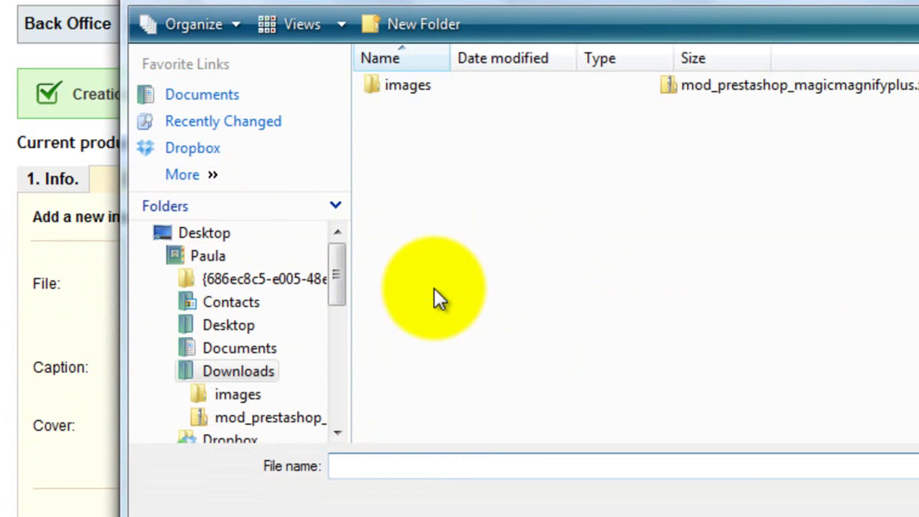
double_click(401, 86)
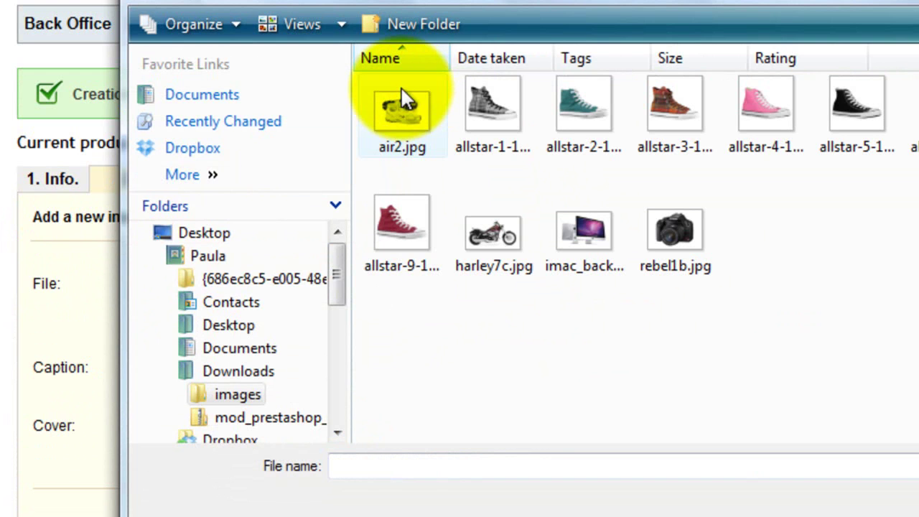
mouse_move(404, 99)
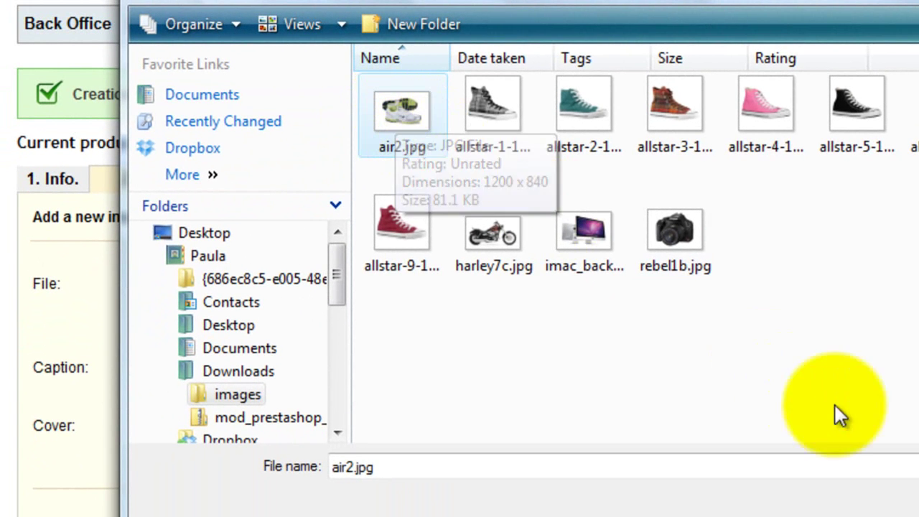
key("Return")
scroll(720, 393, "down", 5)
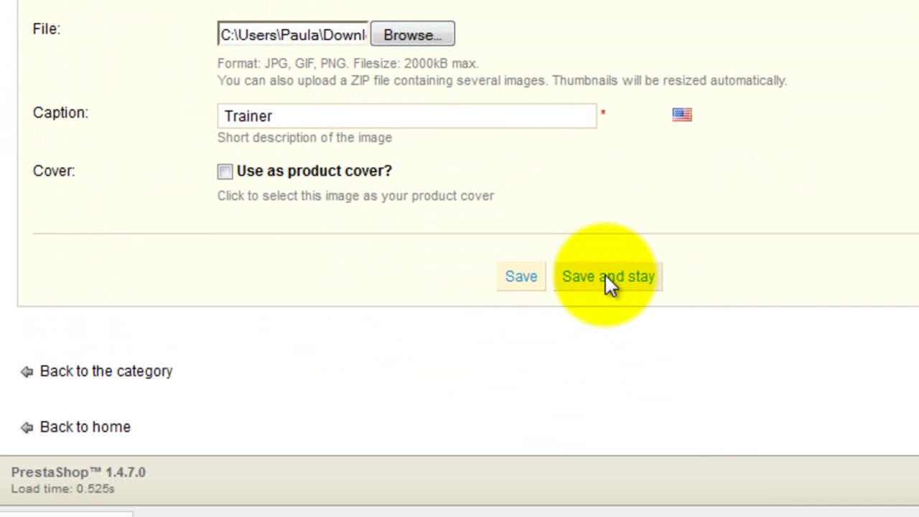
left_click(606, 277)
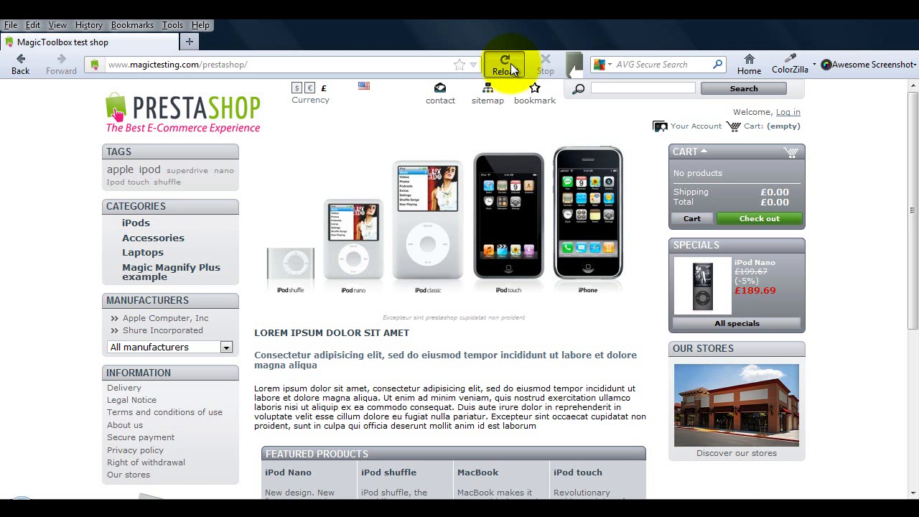
- Verify Trainer's shoe image magnifies and enlarges on the storefront, then return to back-office Modules
left_click(505, 65)
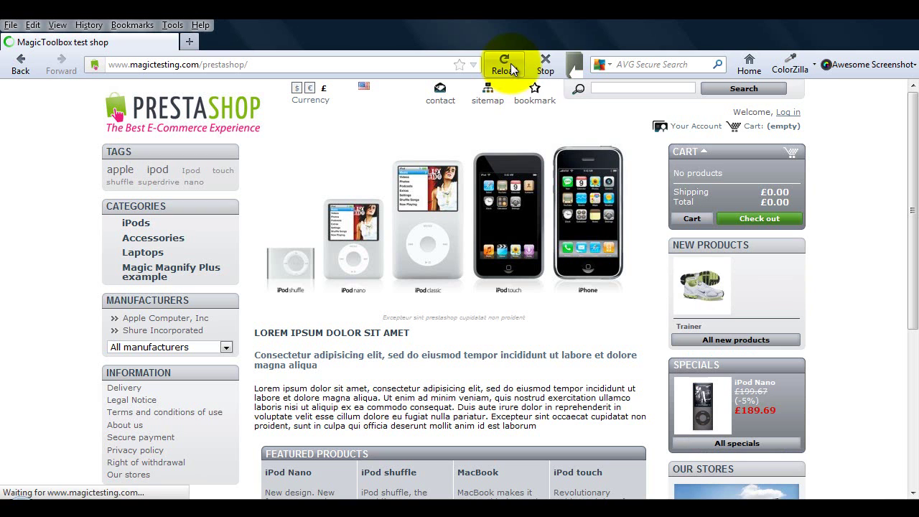
left_click(703, 290)
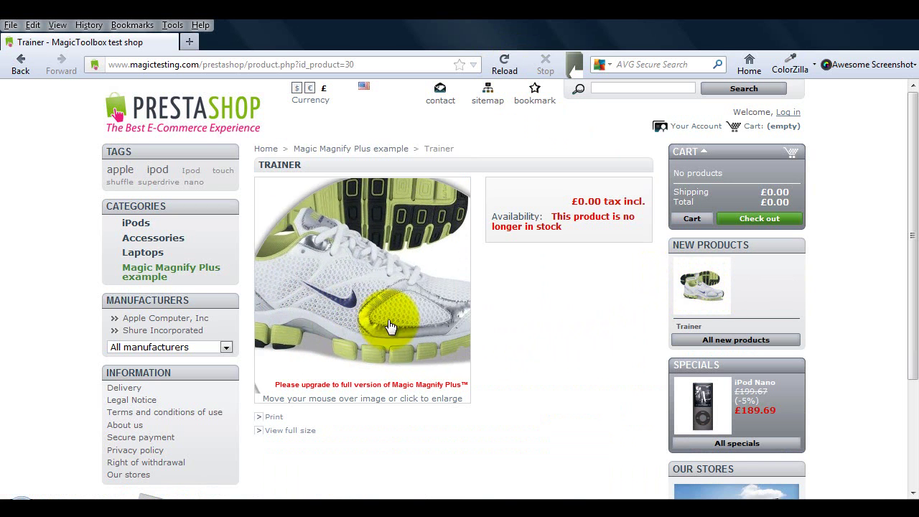
left_click(372, 302)
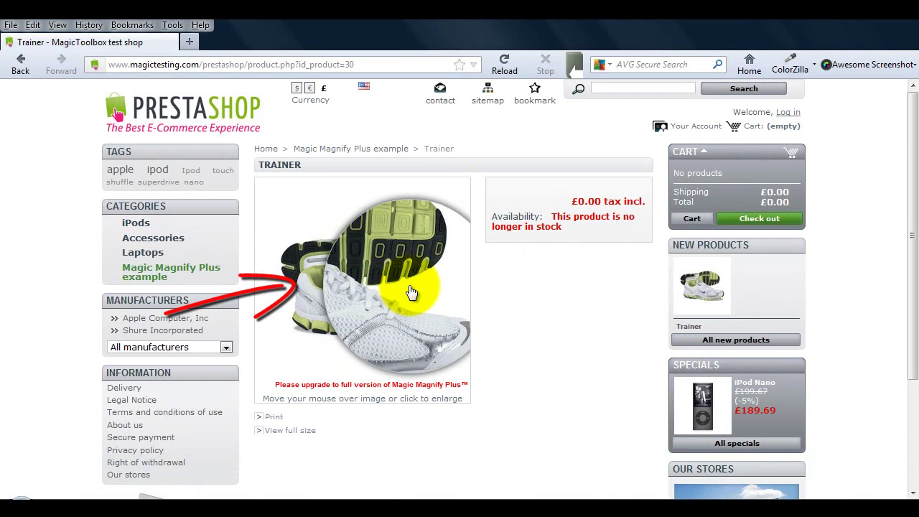
left_click(411, 291)
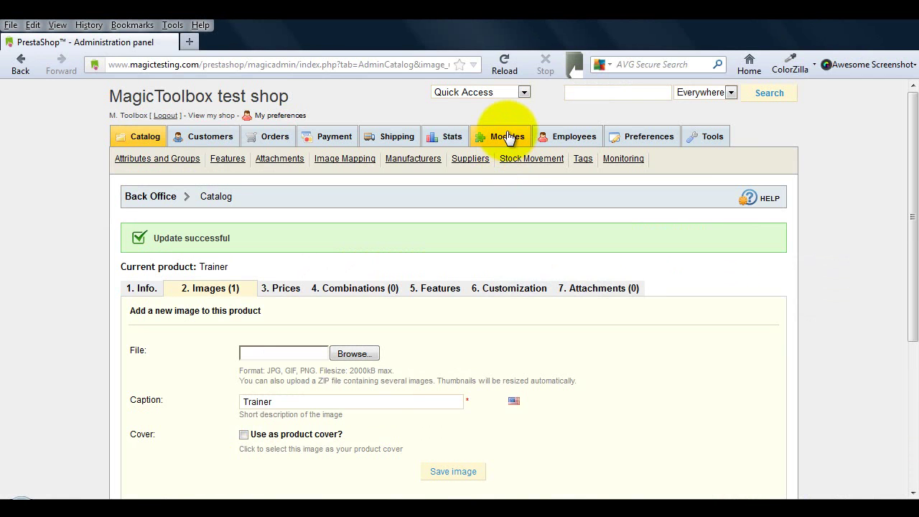
left_click(507, 136)
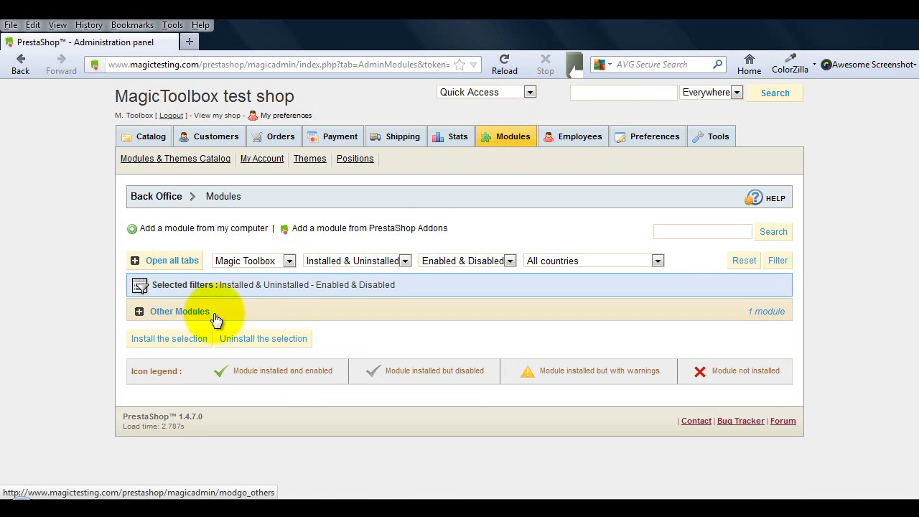
- Expand Other Modules and open Magic Magnify Plus's configuration
left_click(197, 313)
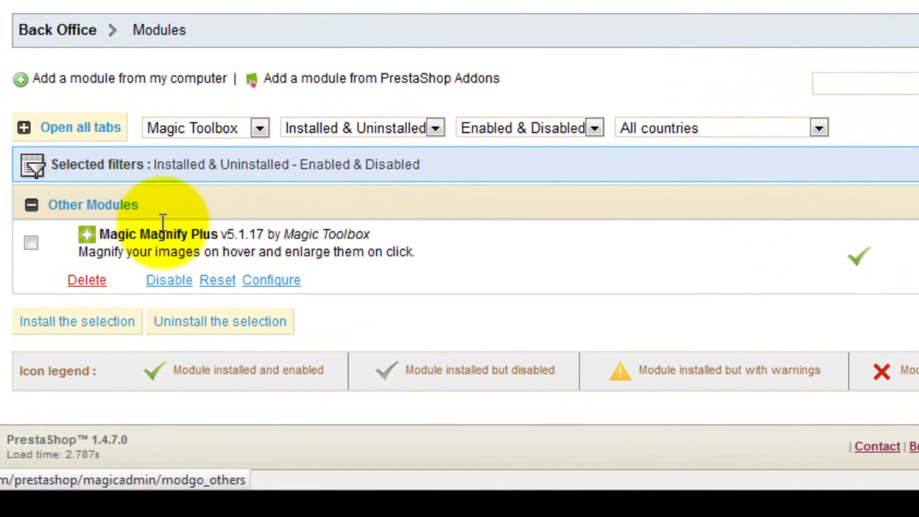
left_click(276, 286)
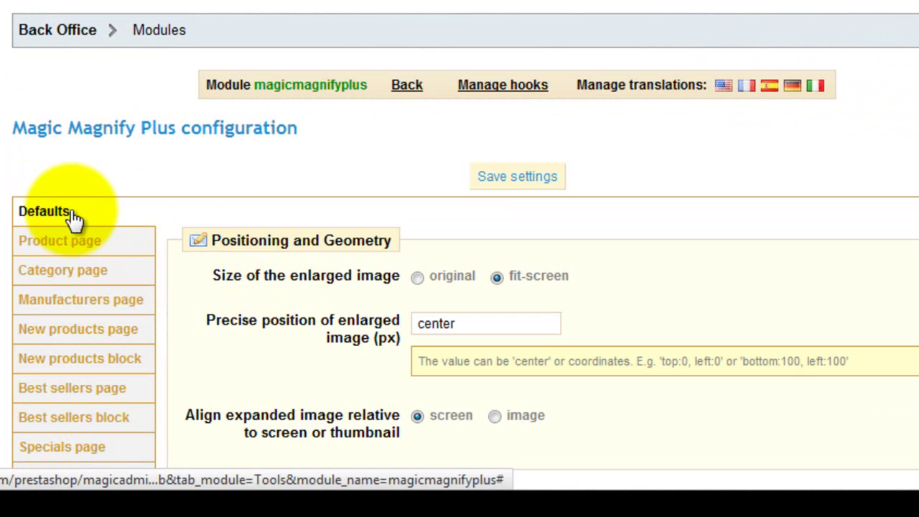
- Adjust the background fade colour and background effect opacity values
scroll(752, 272, "down", 9)
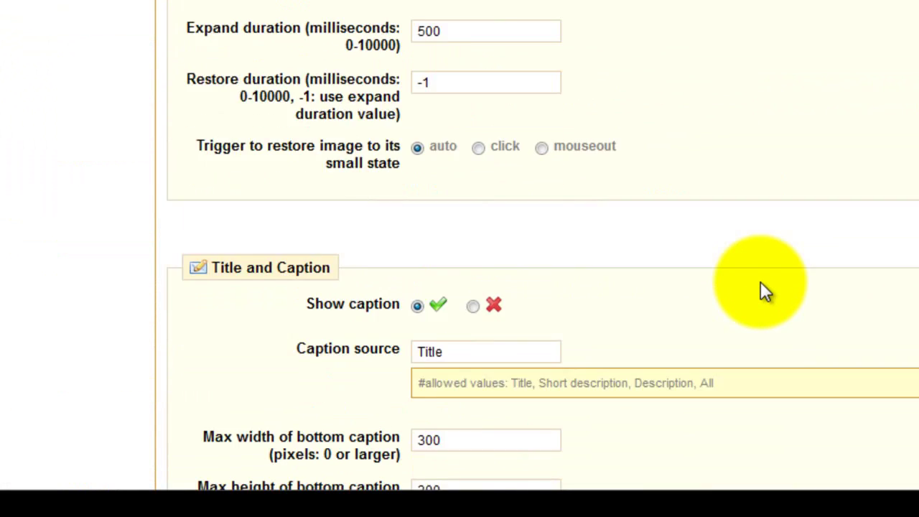
scroll(760, 281, "down", 10)
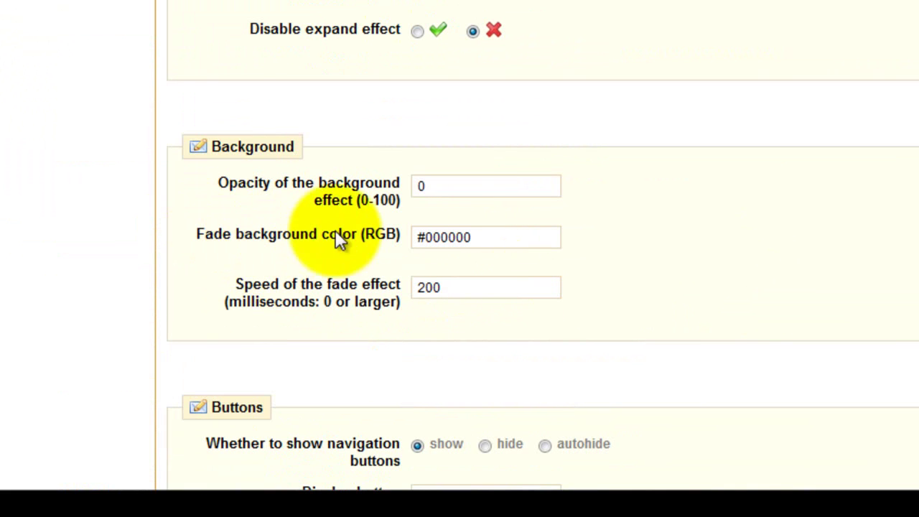
left_click_drag(472, 238, 395, 239)
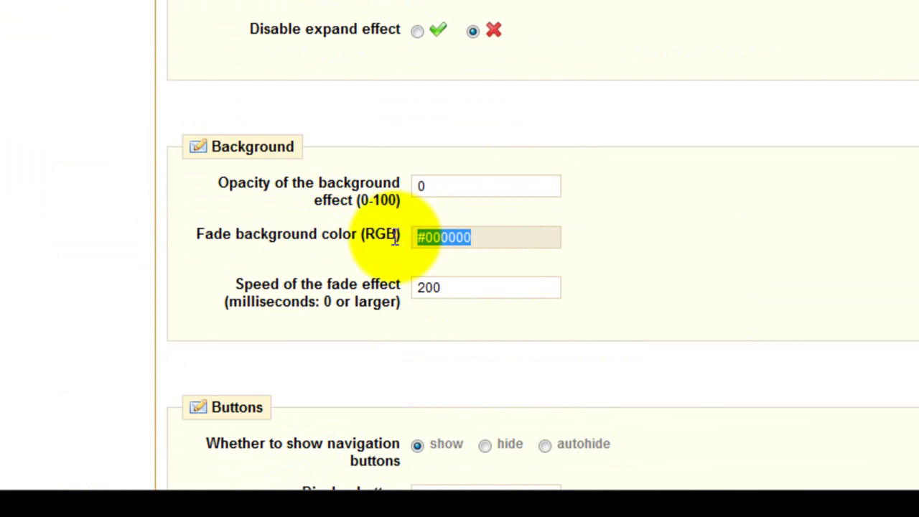
left_click(262, 189)
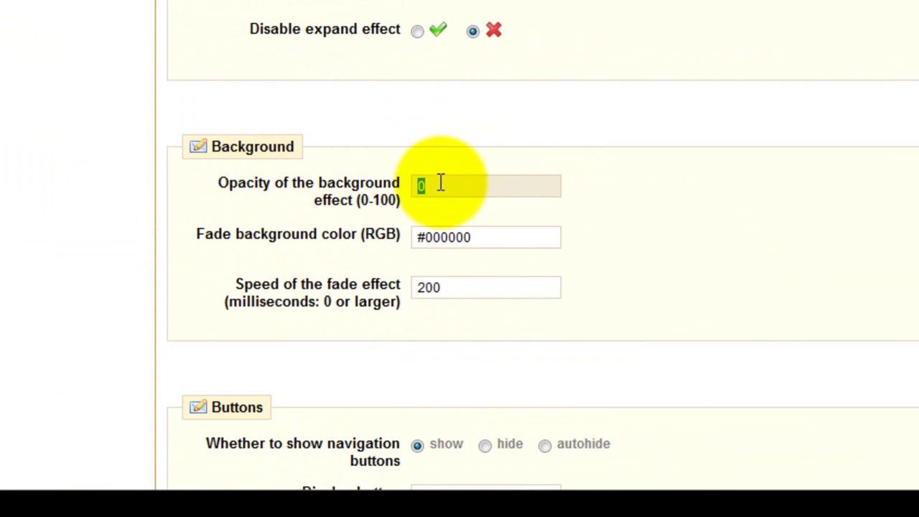
left_click(416, 186)
type("5")
- Make the magnifier border red (hex e2) and 4 px thick
scroll(646, 284, "down", 10)
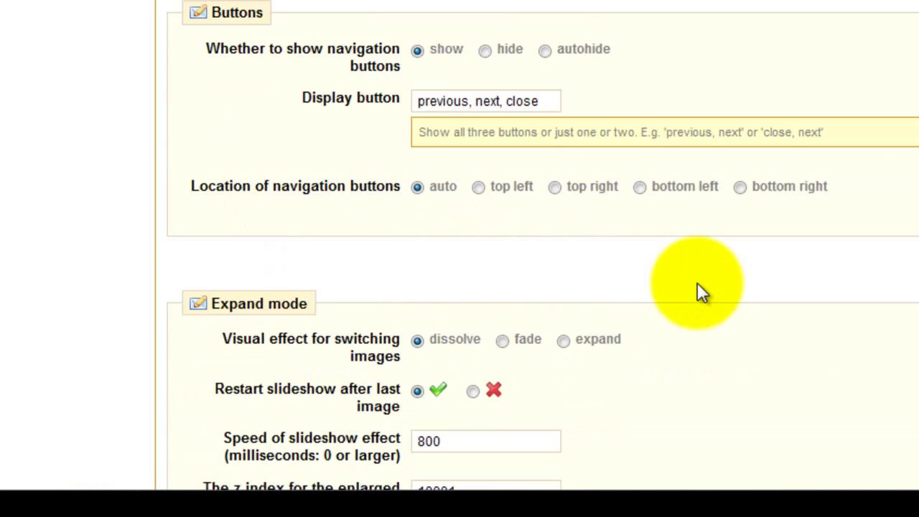
scroll(779, 283, "down", 5)
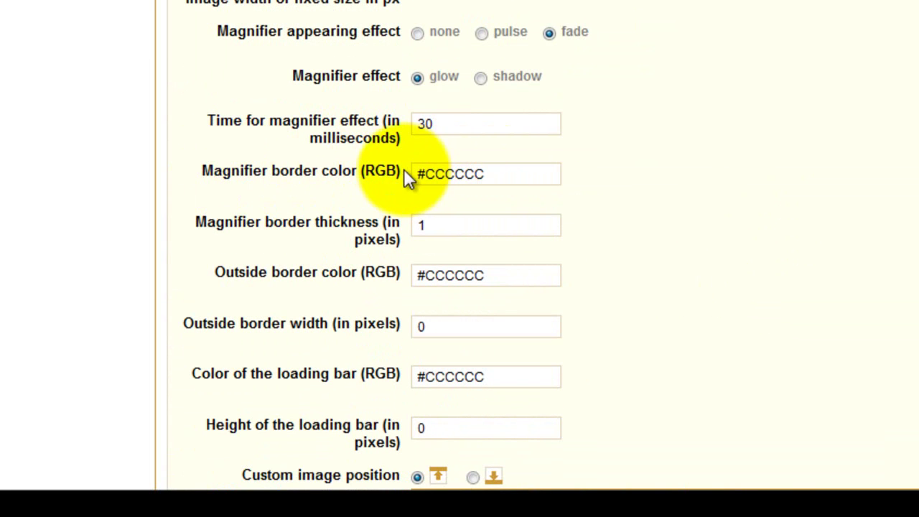
left_click_drag(425, 175, 538, 176)
type("e20f0f")
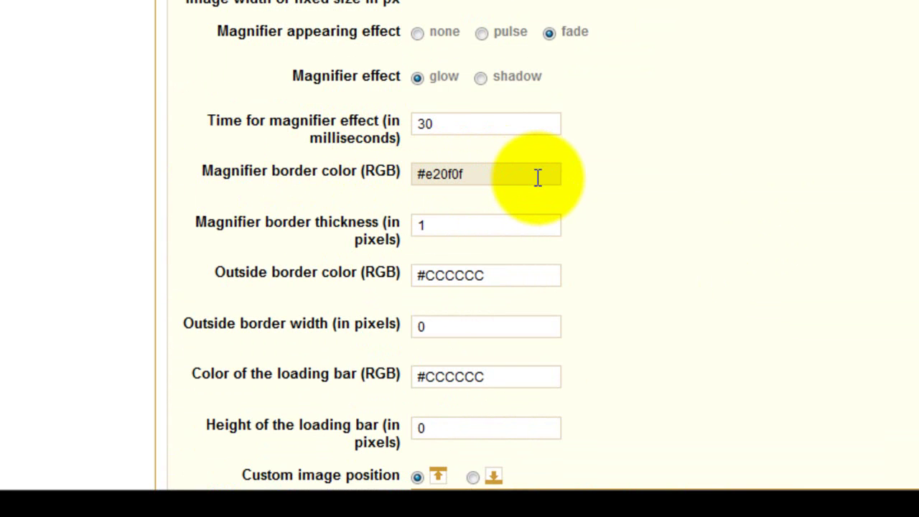
double_click(419, 225)
type("4")
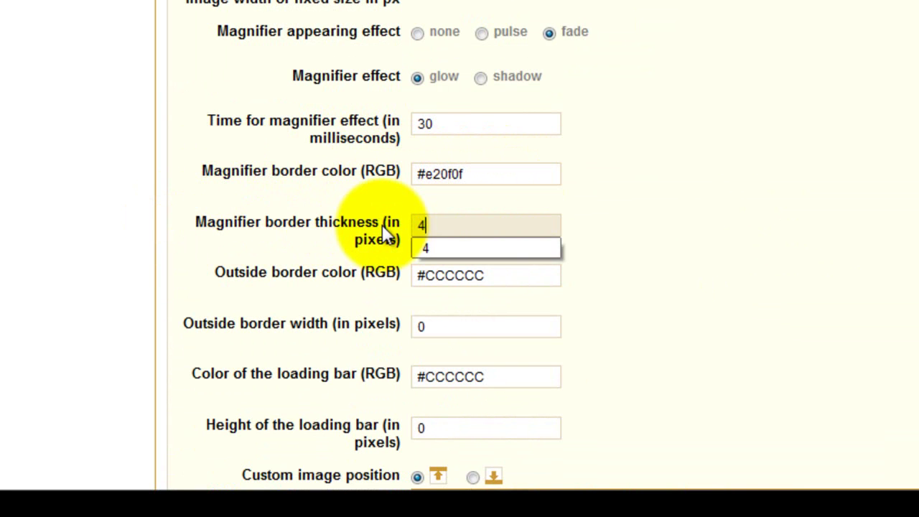
left_click(715, 256)
- Set the main image blur effect to 20, save settings, and reload the Trainer page
scroll(714, 253, "down", 12)
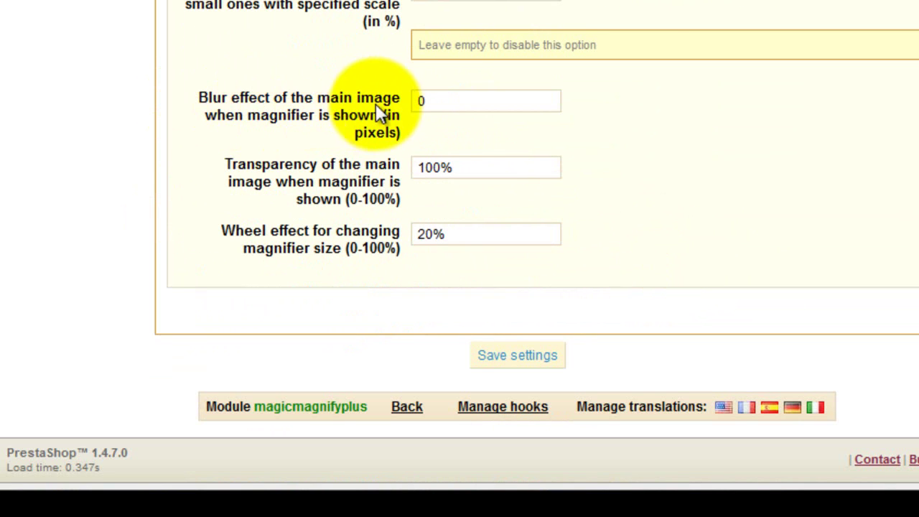
left_click_drag(456, 103, 397, 100)
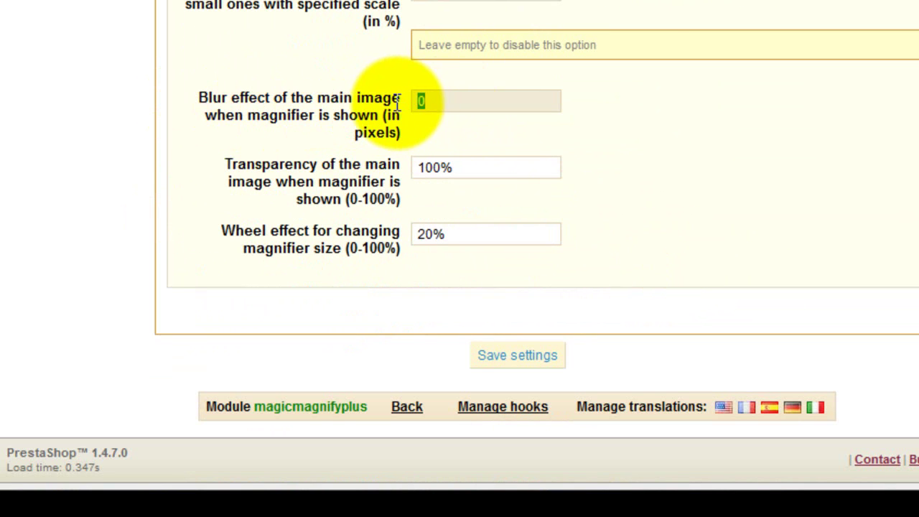
type("20")
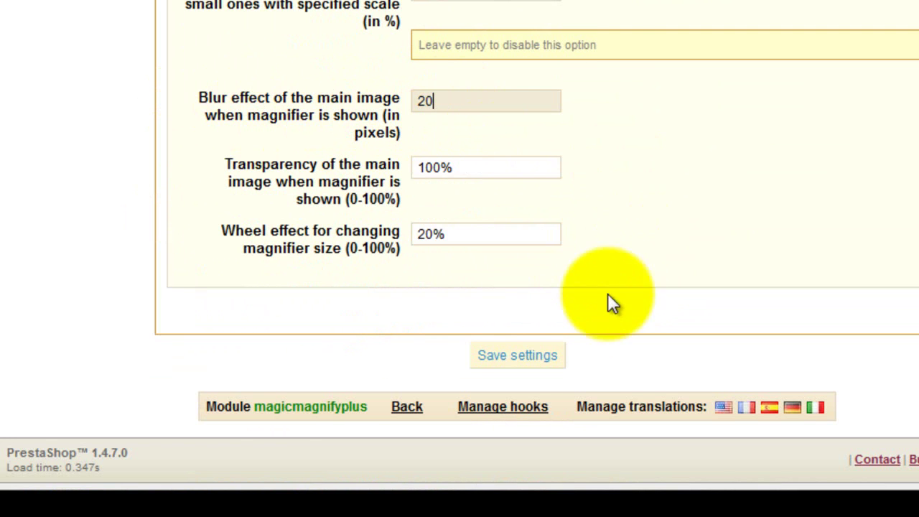
left_click(518, 355)
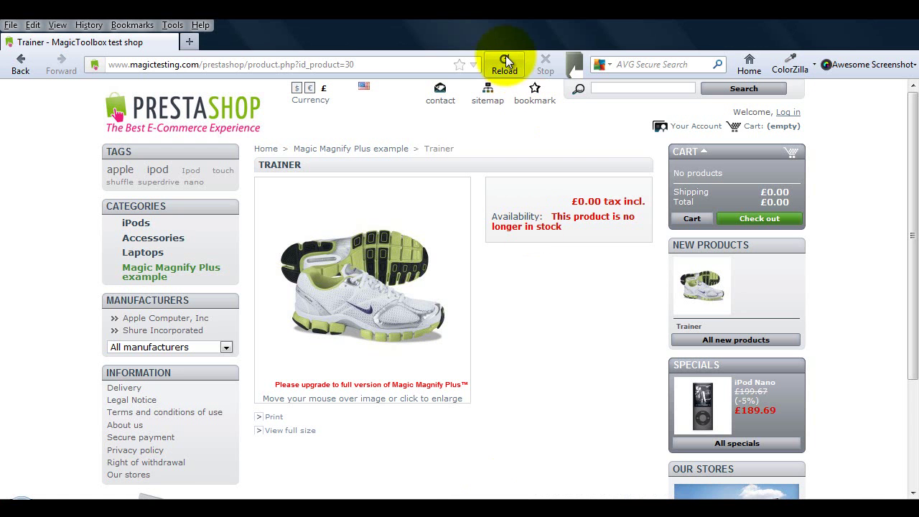
left_click(505, 61)
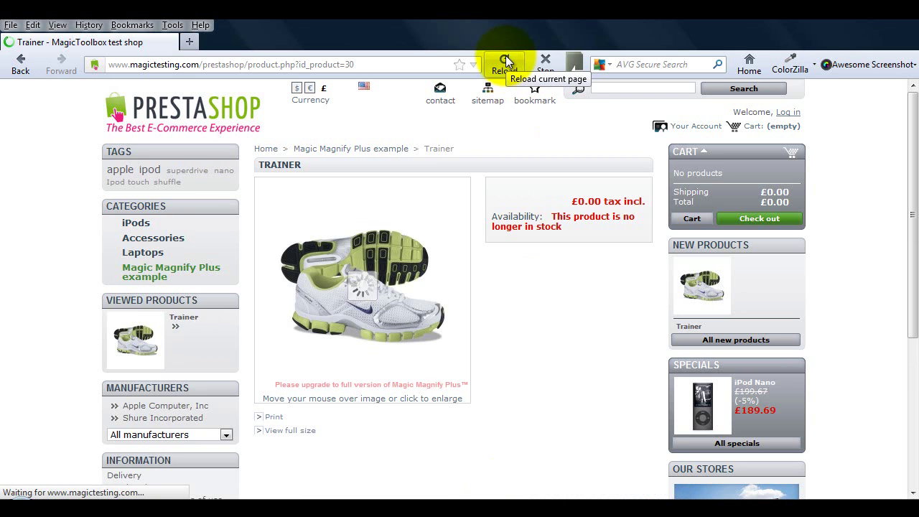
- Open the Trainer image's enlarged lightbox after checking the red-bordered magnifier with blur
left_click(401, 284)
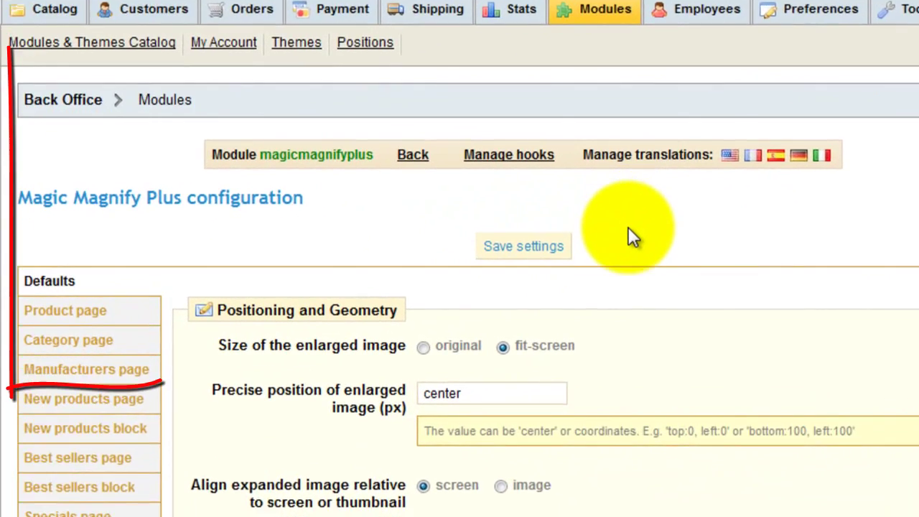
- Look through the Product, Category, Manufacturers and New products page magnifier settings
scroll(599, 240, "down", 3)
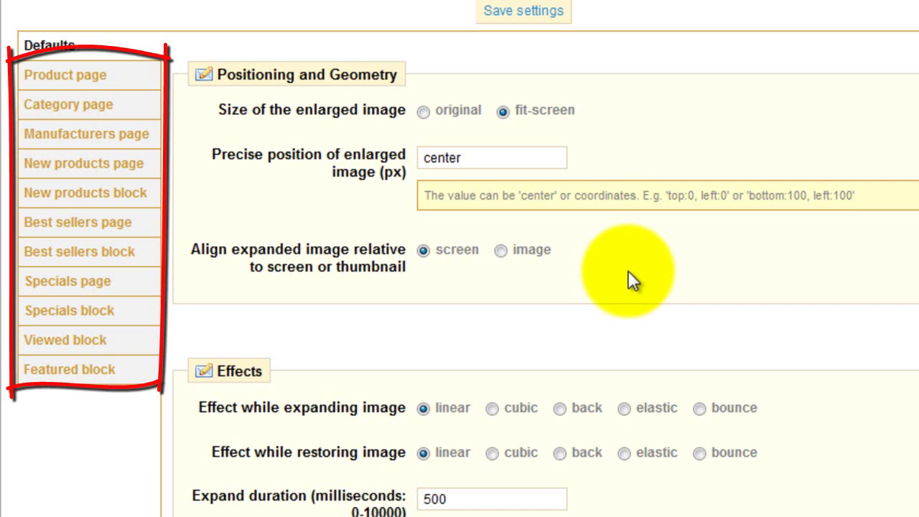
left_click(135, 79)
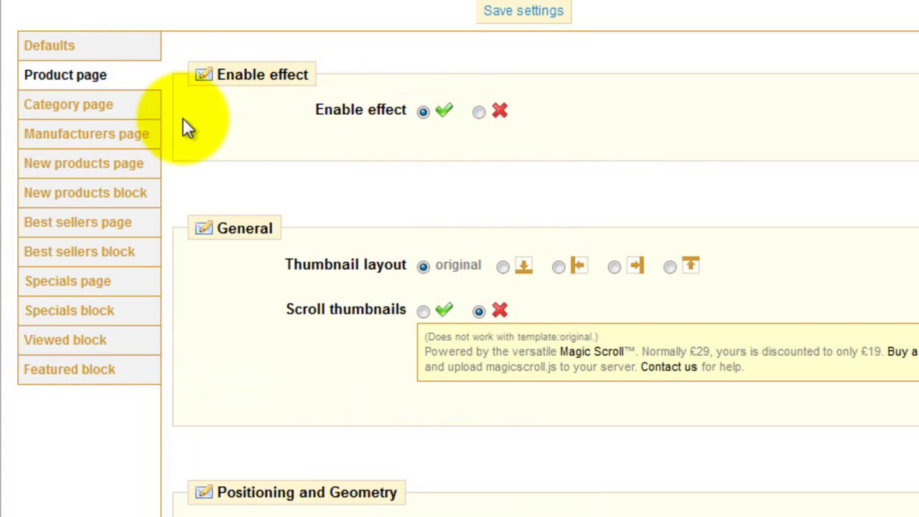
left_click(75, 107)
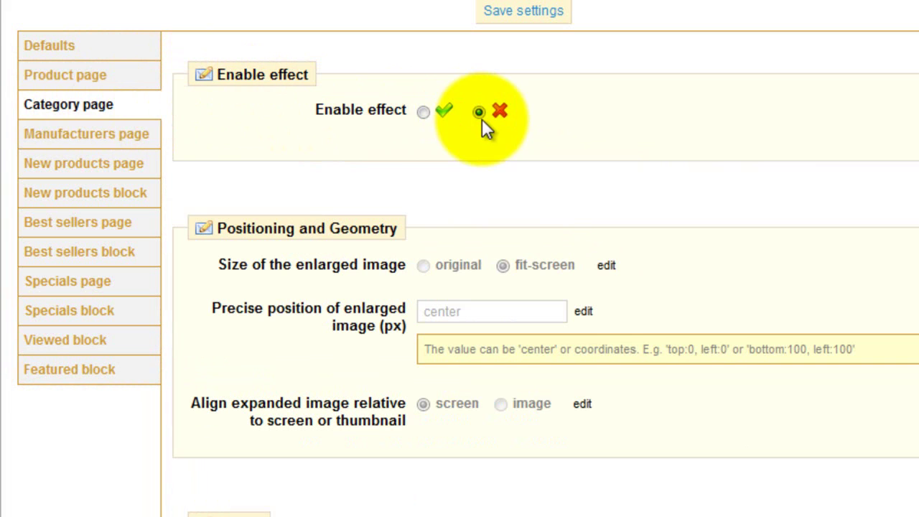
left_click(104, 136)
left_click(122, 166)
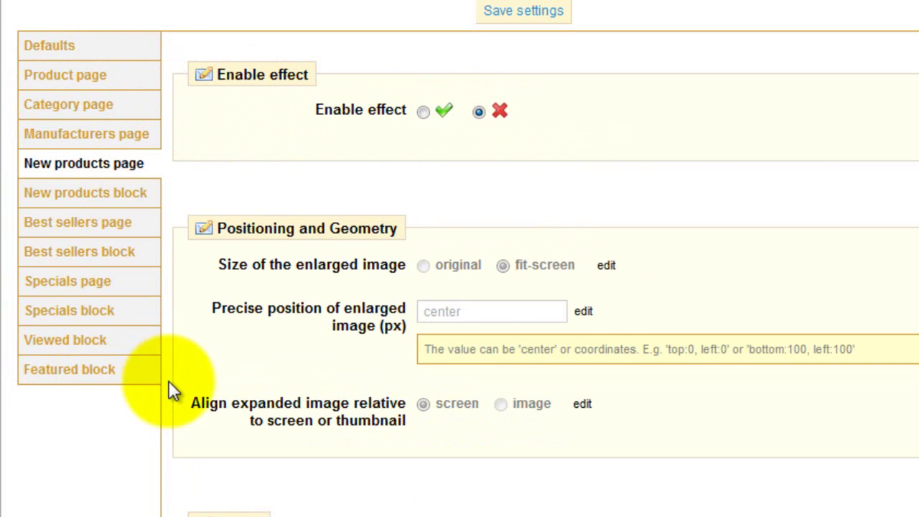
- Turn on the Magic Magnify Plus effect (green tick) for the New products block
left_click(137, 200)
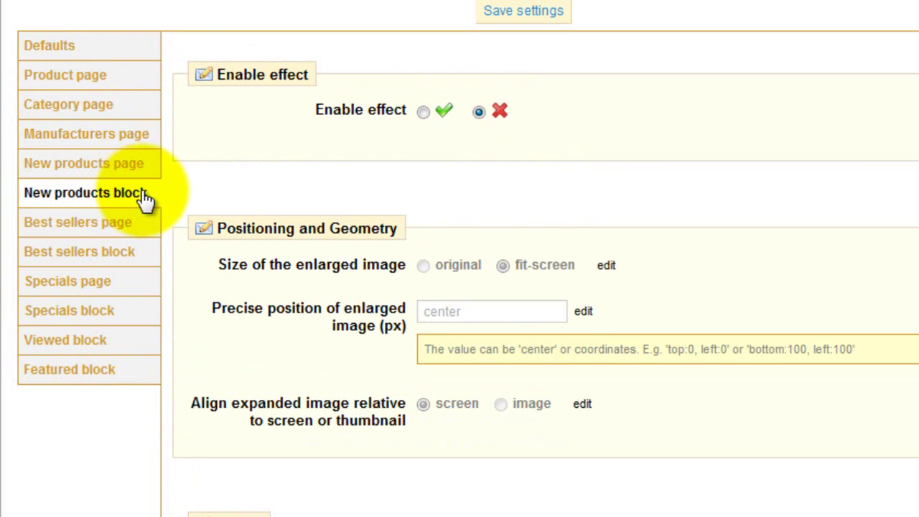
left_click(423, 112)
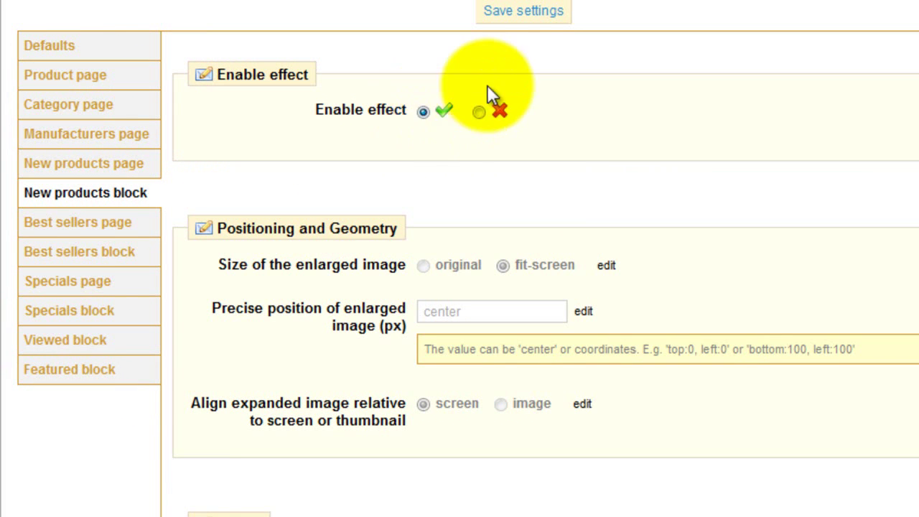
scroll(503, 79, "up", 1)
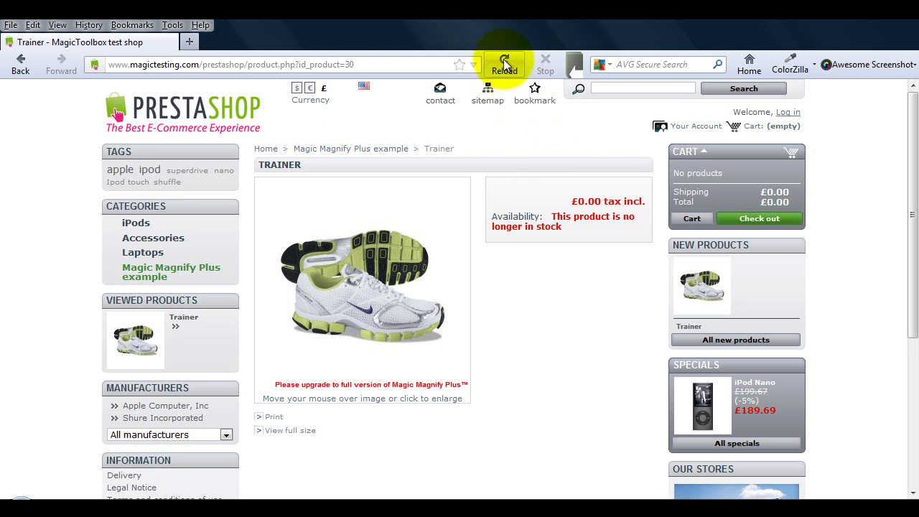
- Reload the Trainer page and confirm the New Products thumbnail enlarges, then close the enlarged view
left_click(505, 63)
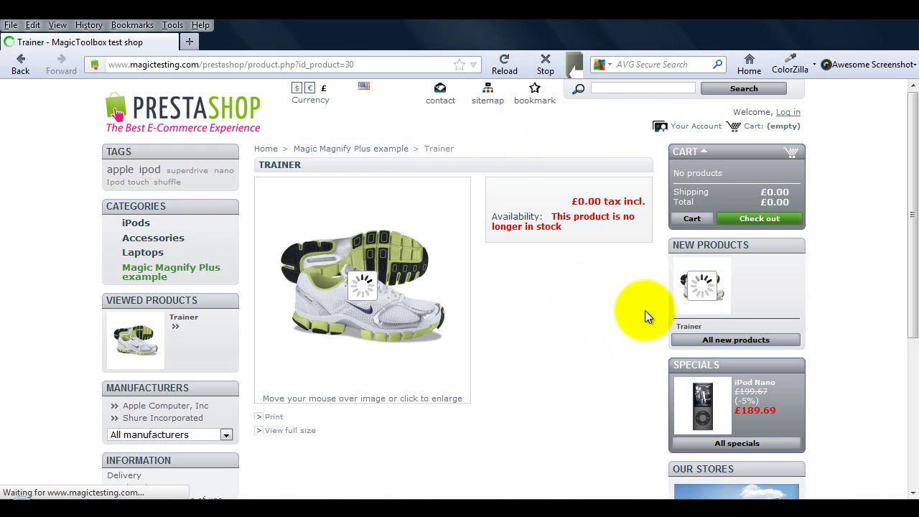
left_click(705, 292)
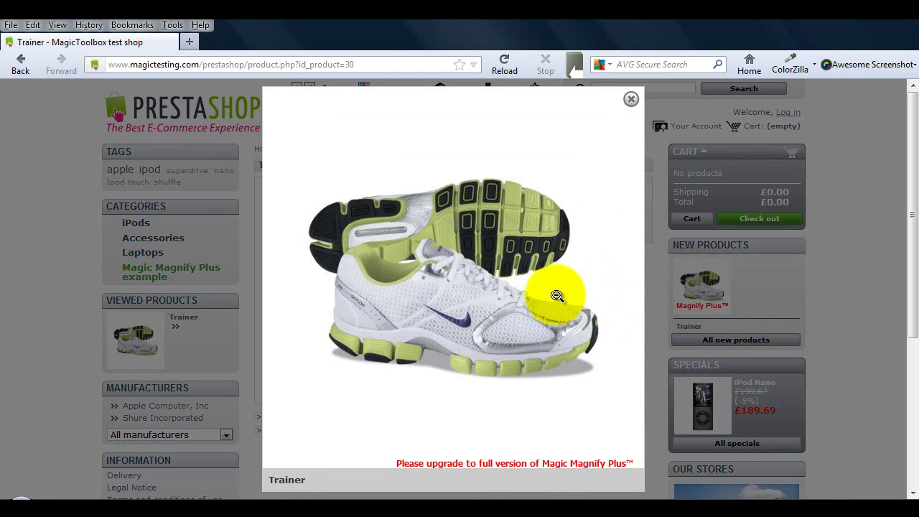
left_click(557, 296)
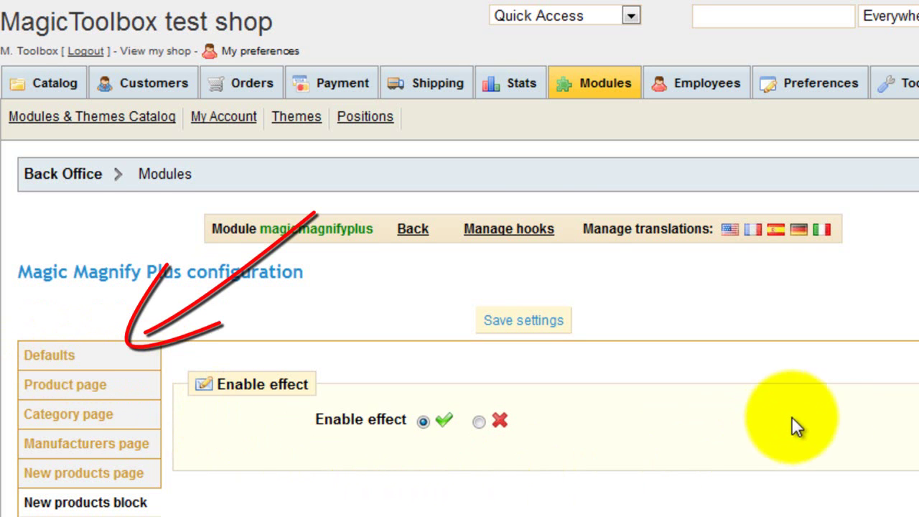
- Set bounce as both the expanding and restoring effect for the New products block and save
scroll(826, 433, "down", 7)
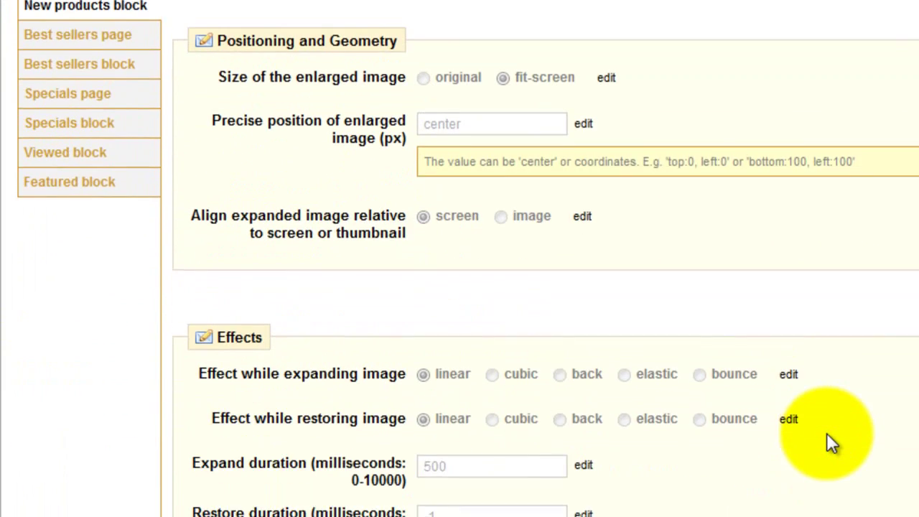
scroll(826, 433, "down", 3)
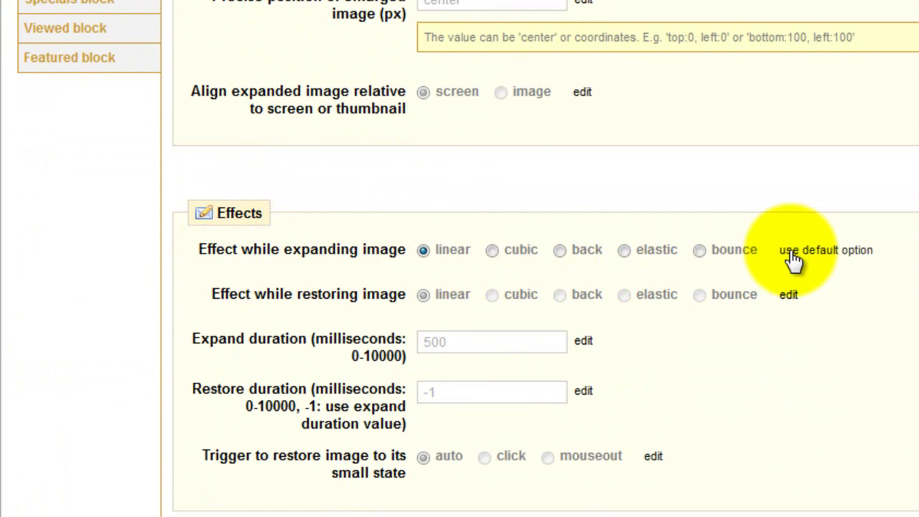
left_click(699, 249)
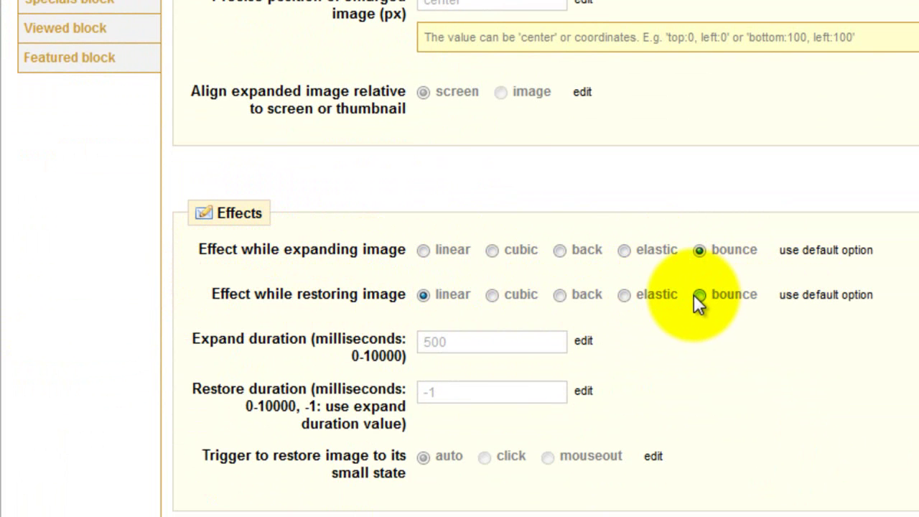
left_click(695, 294)
scroll(723, 232, "up", 7)
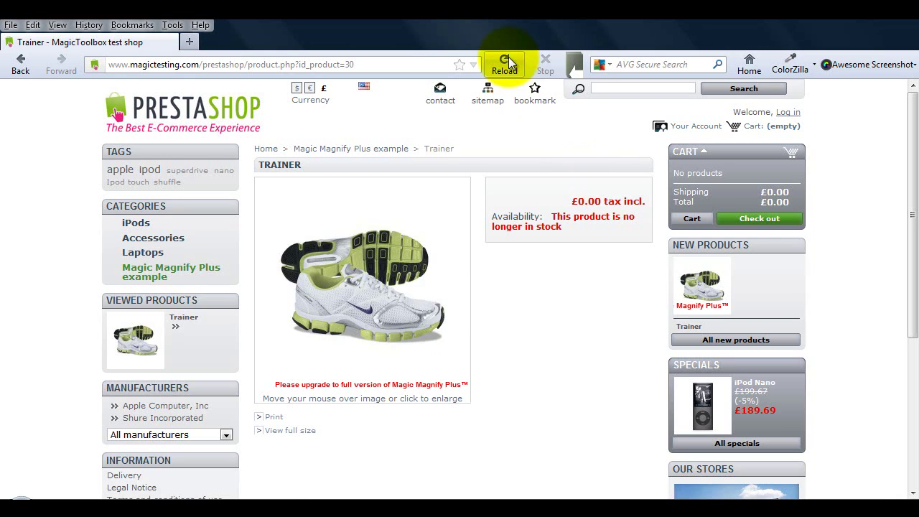
left_click(506, 59)
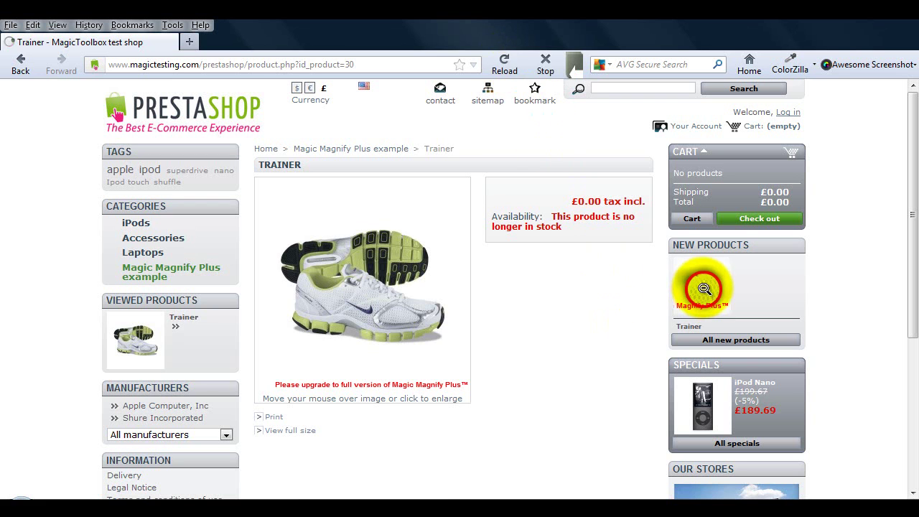
- Open and close the New Products Trainer popup twice, then enlarge the main Trainer image
left_click(702, 287)
left_click(543, 293)
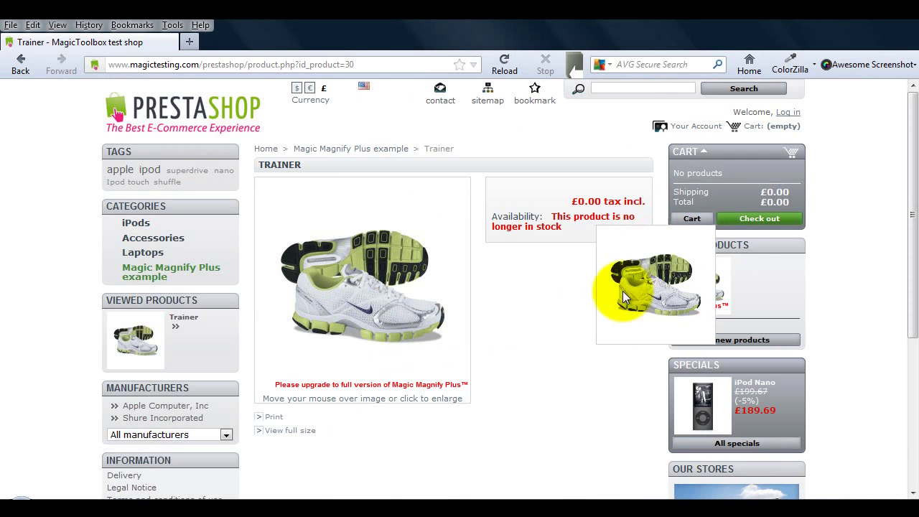
left_click(697, 287)
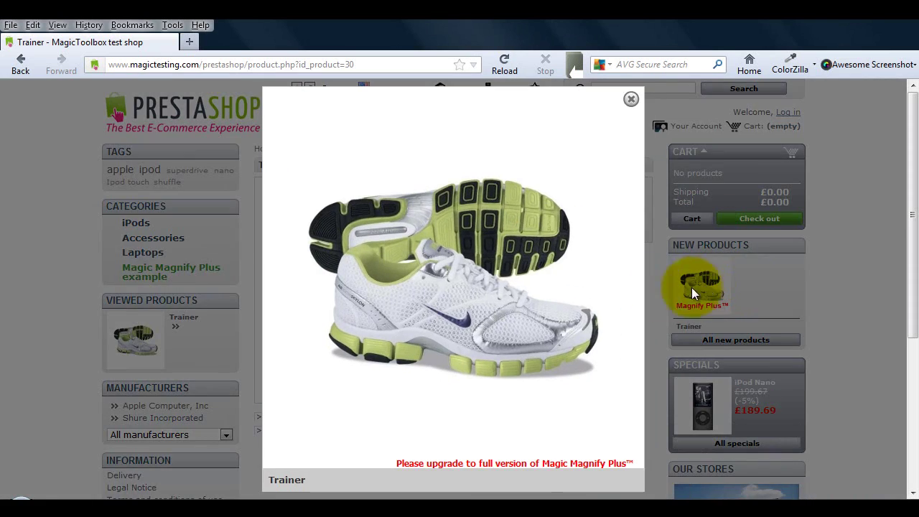
left_click(535, 293)
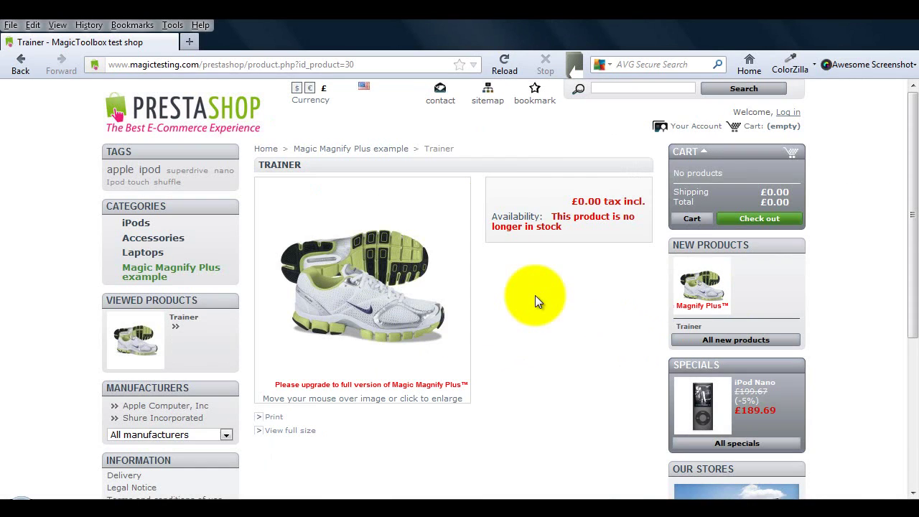
left_click(372, 265)
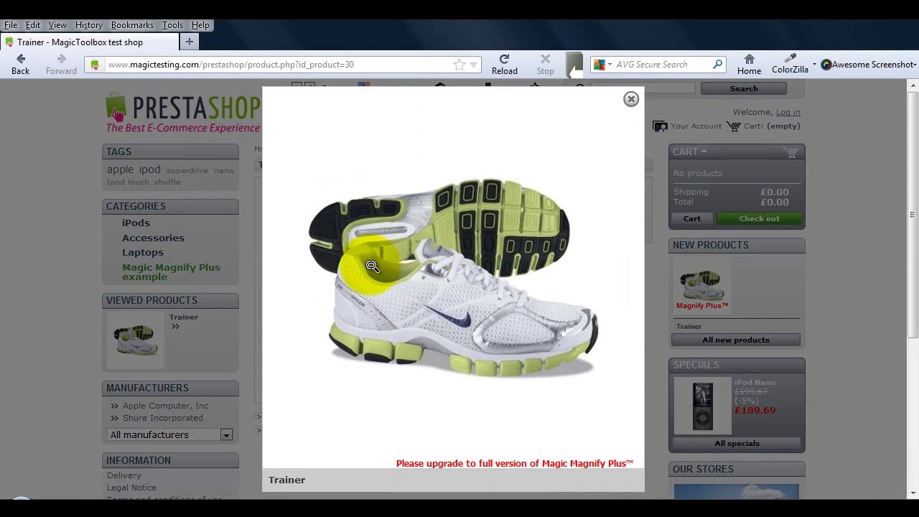